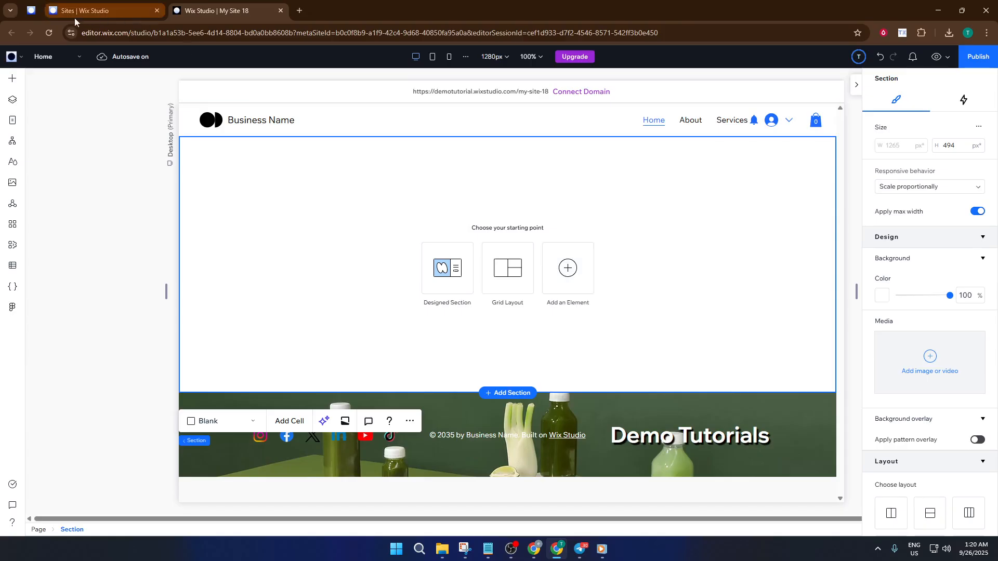
# Search the addable elements for "animated button" and open the Animated Buttons collection.
pyautogui.click(16, 77)
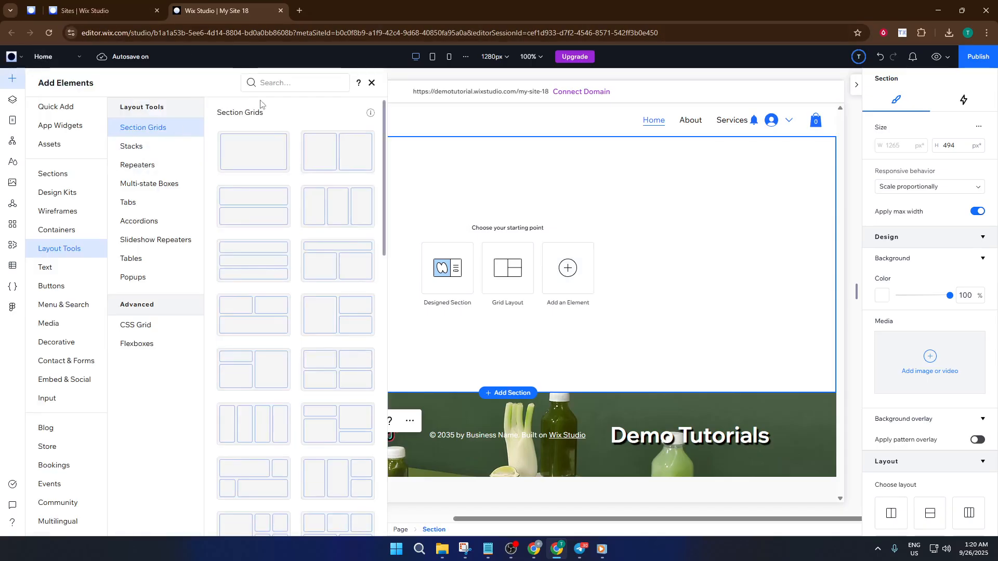
pyautogui.click(275, 84)
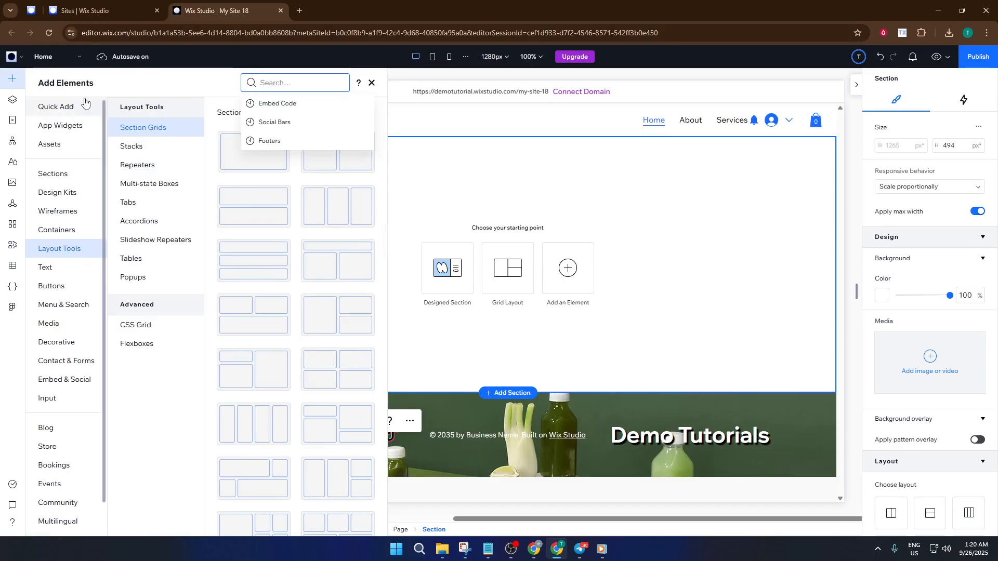
pyautogui.click(102, 85)
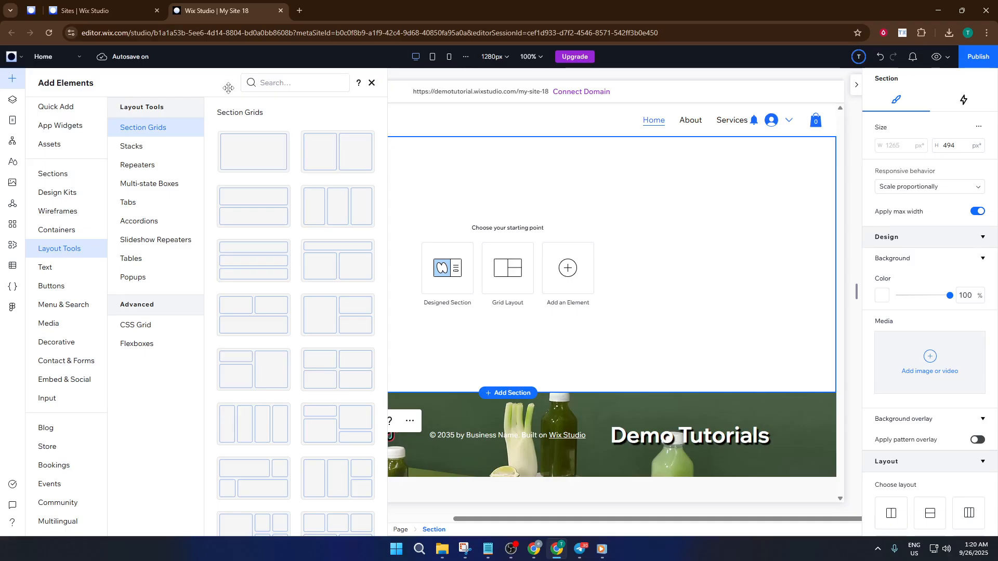
pyautogui.click(276, 83)
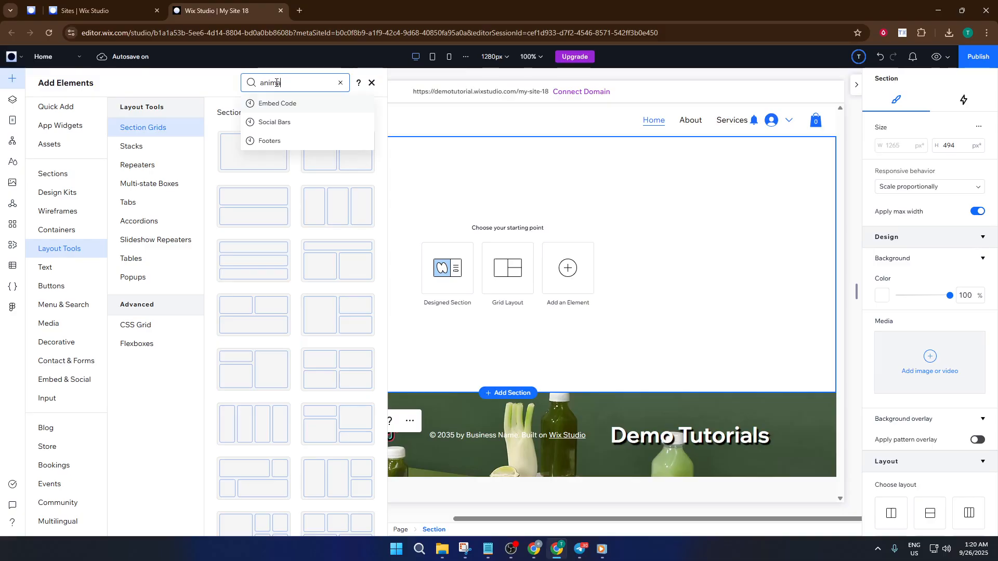
pyautogui.write('animated button')
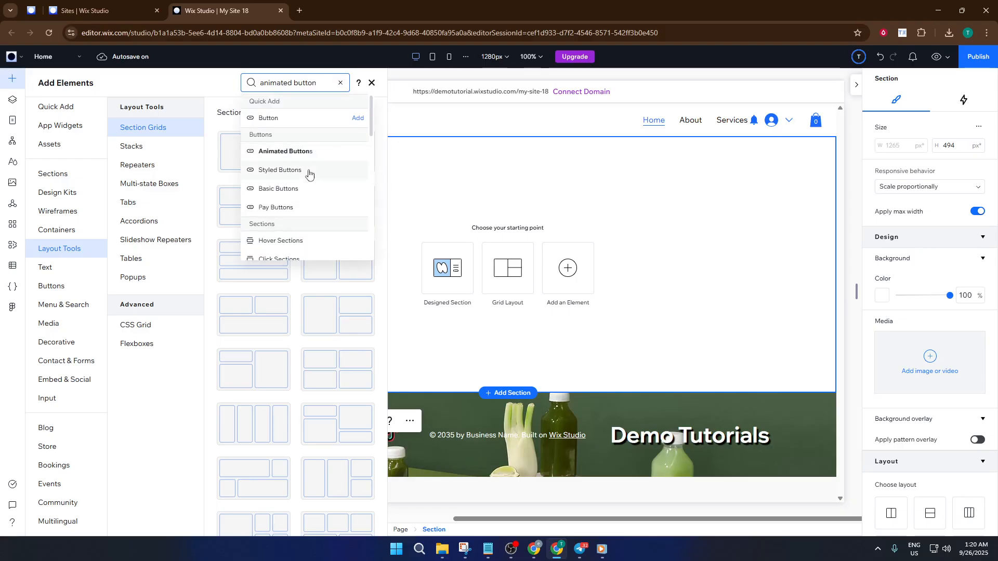
pyautogui.click(295, 157)
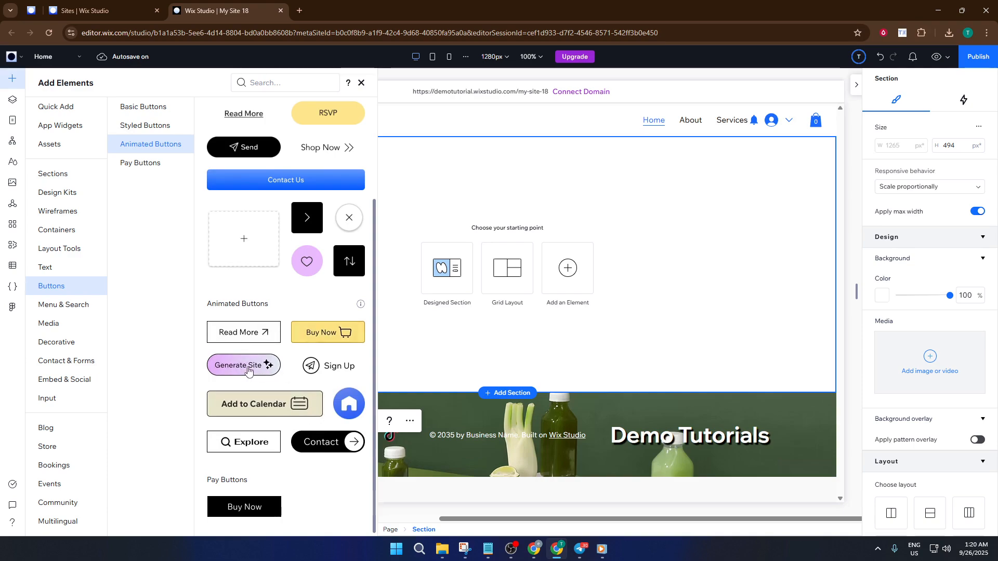
# Place the Generate Site animated button at the horizontal center of the blank section, enlarged to about 200 × 59 px.
pyautogui.moveTo(249, 370); pyautogui.dragTo(483, 373)
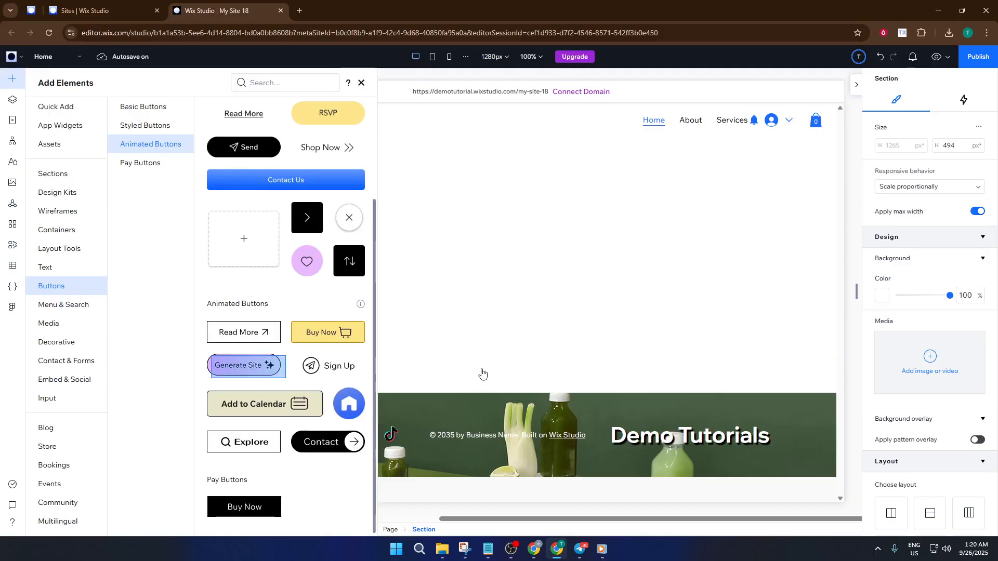
pyautogui.moveTo(528, 335); pyautogui.dragTo(486, 256)
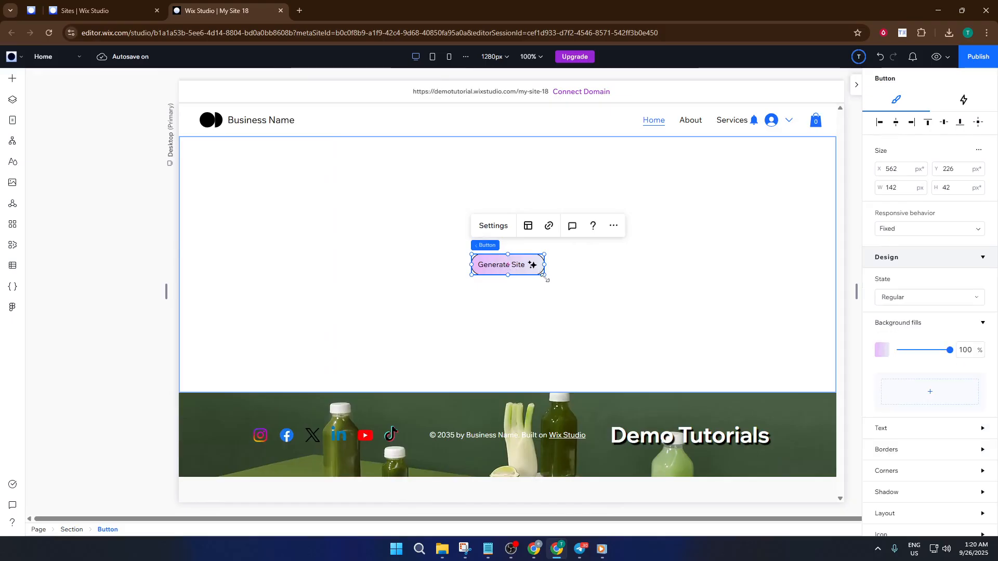
pyautogui.moveTo(544, 276); pyautogui.dragTo(573, 297)
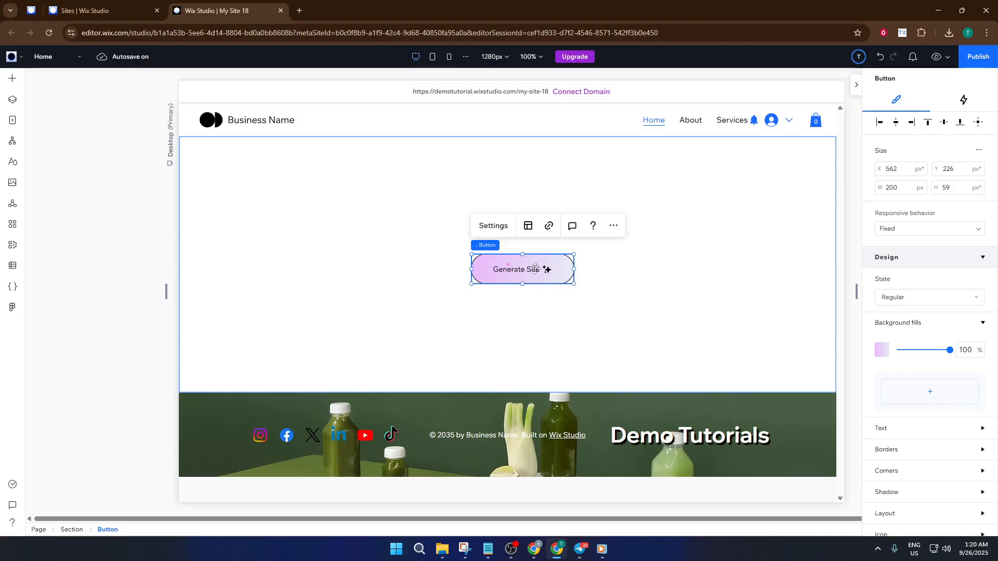
pyautogui.moveTo(534, 270); pyautogui.dragTo(518, 270)
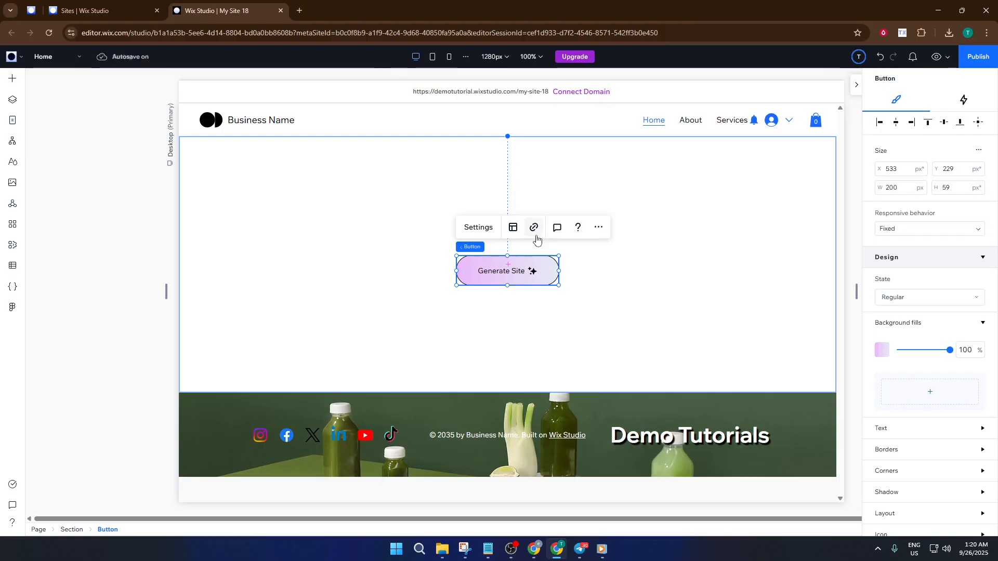
# Start creating a new custom animated icon in the Generate Site button's settings.
pyautogui.click(479, 228)
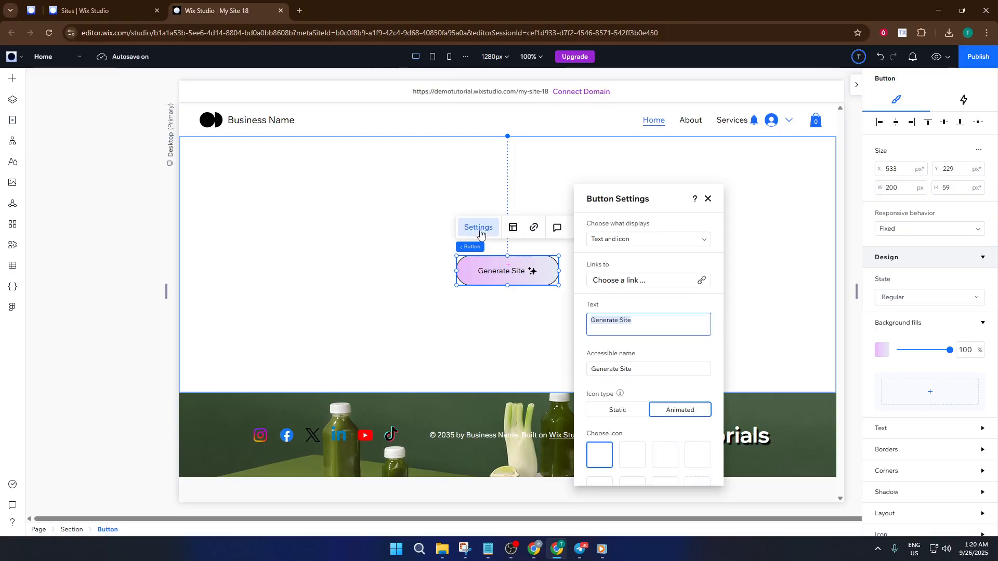
pyautogui.scroll(-2, 629, 438)
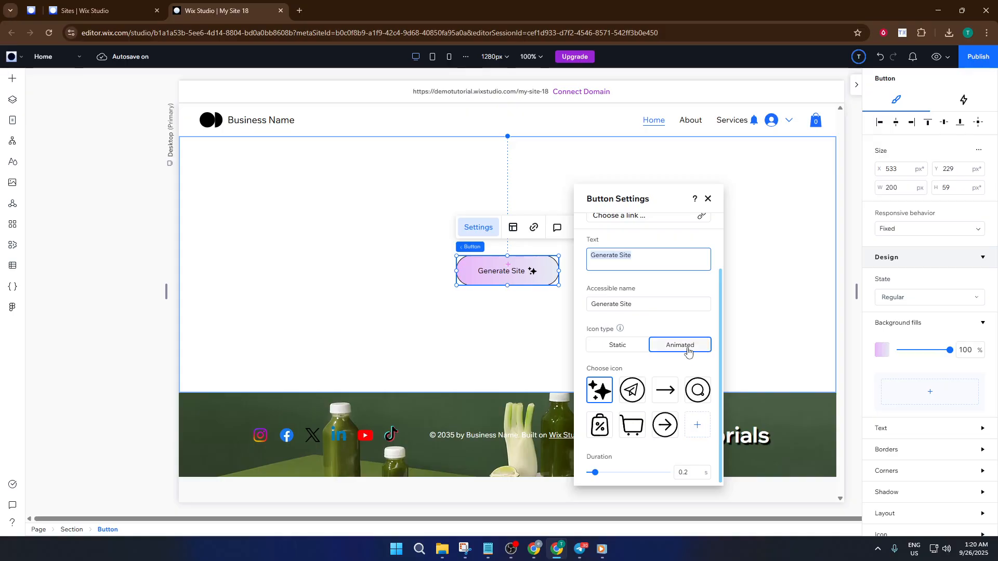
pyautogui.click(700, 426)
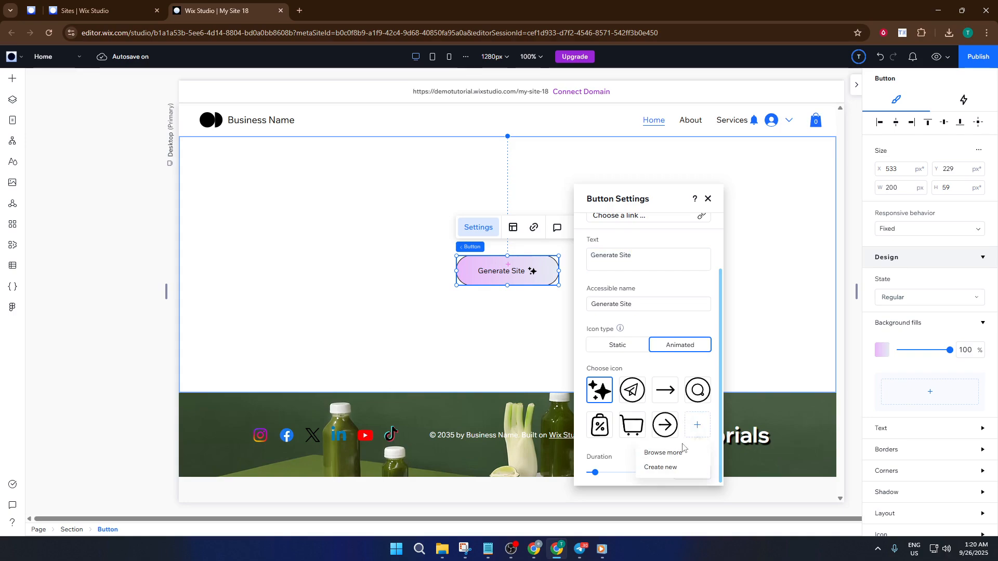
pyautogui.click(668, 470)
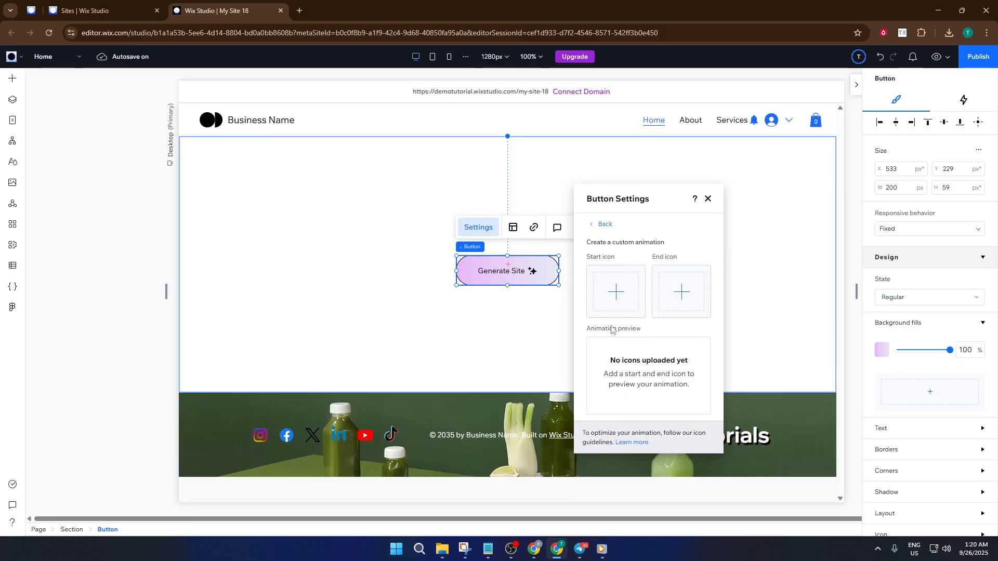
# Set the custom animation's start icon to the third heart shape in the row of hearts among Wix's basic shapes.
pyautogui.click(623, 291)
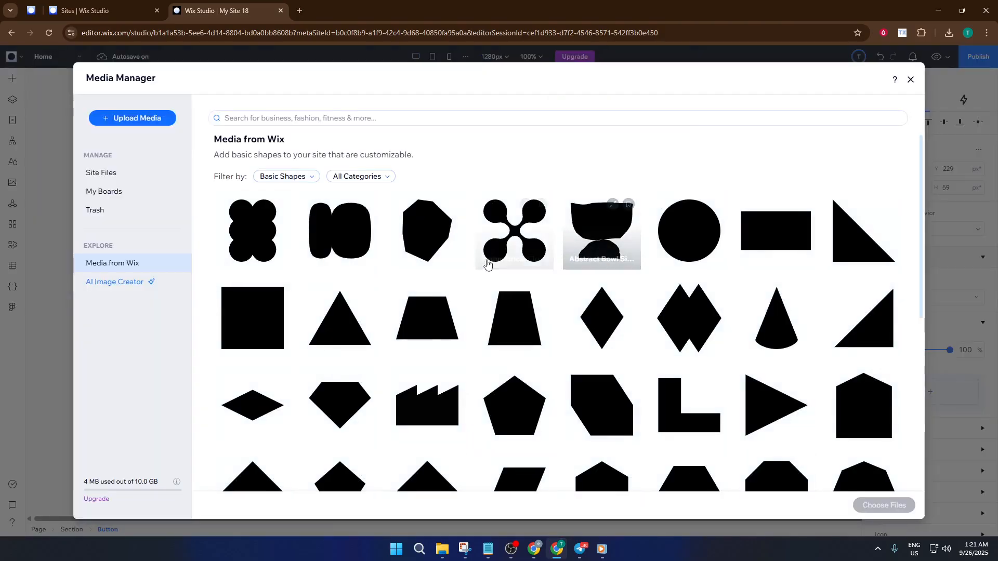
pyautogui.scroll(-4, 468, 341)
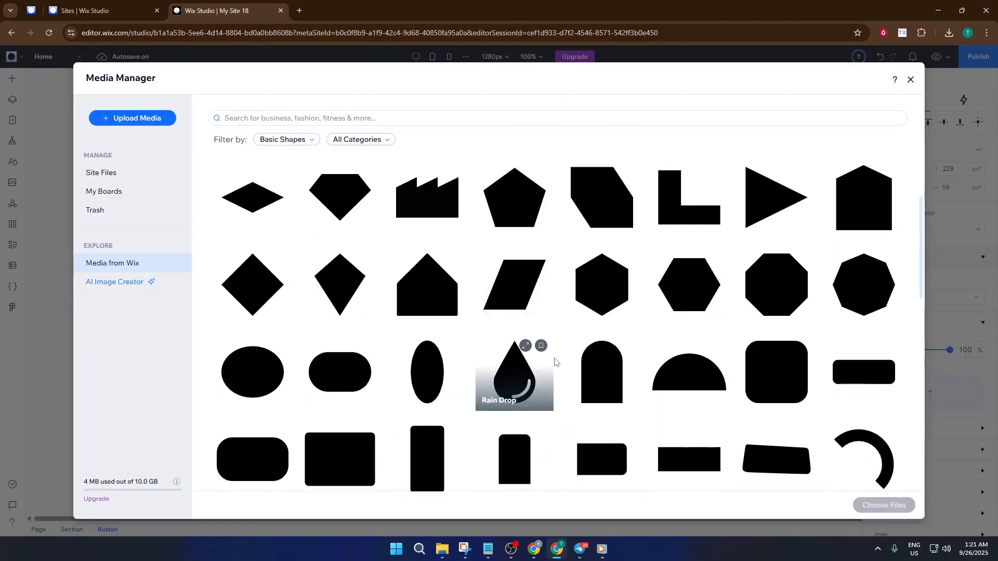
pyautogui.scroll(-6, 554, 364)
pyautogui.scroll(-1, 557, 377)
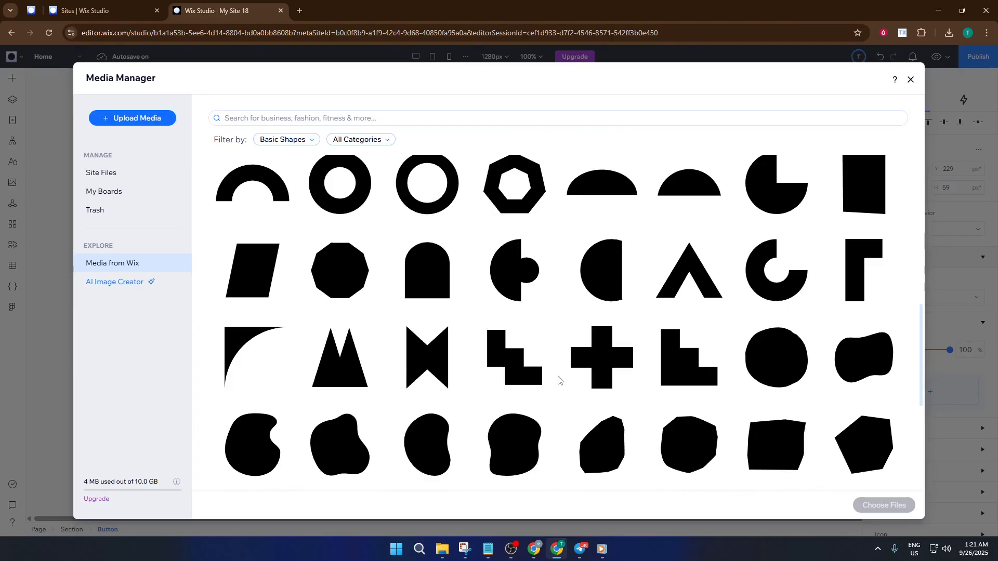
pyautogui.scroll(-4, 558, 381)
pyautogui.scroll(3, 578, 339)
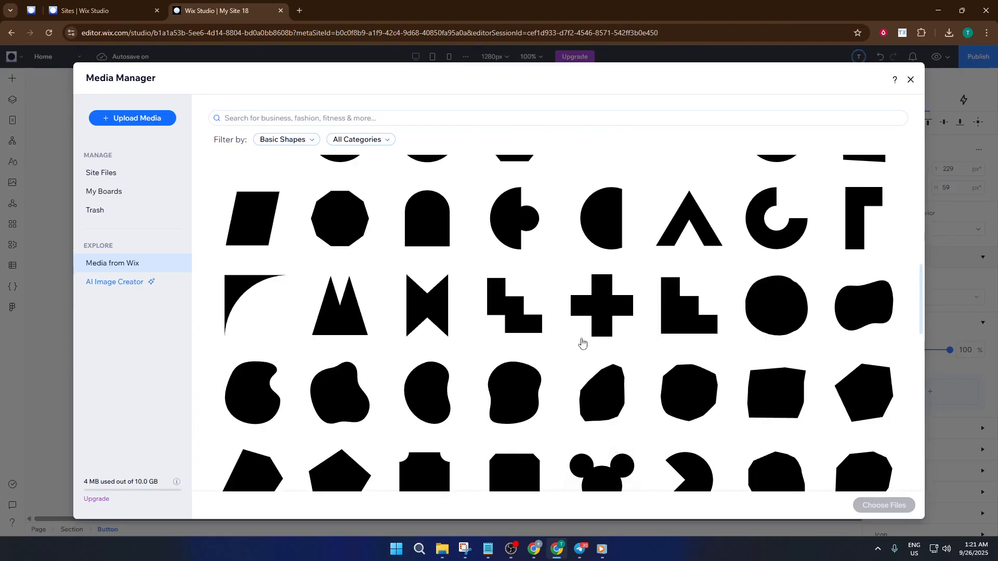
pyautogui.scroll(-3, 691, 339)
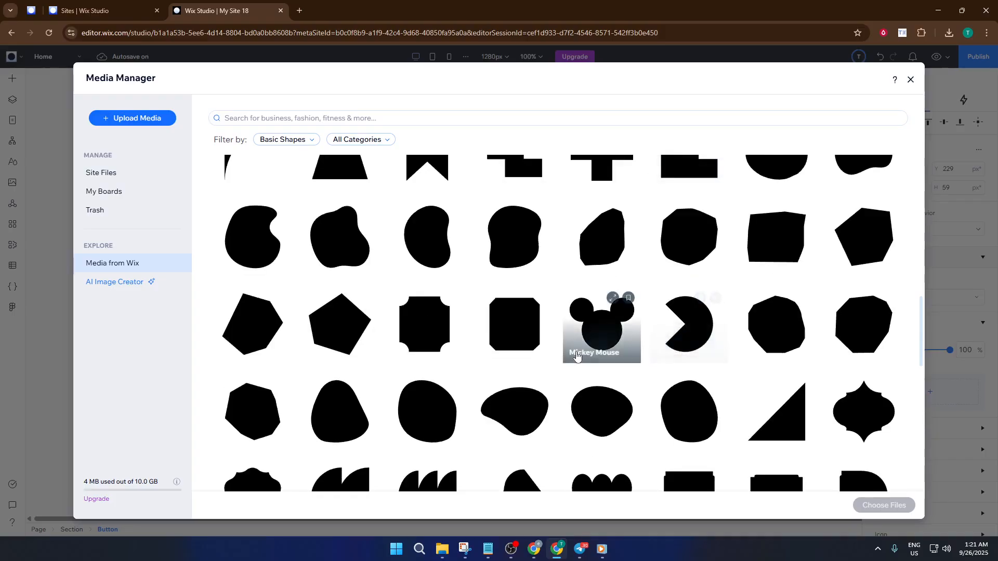
pyautogui.scroll(-7, 579, 359)
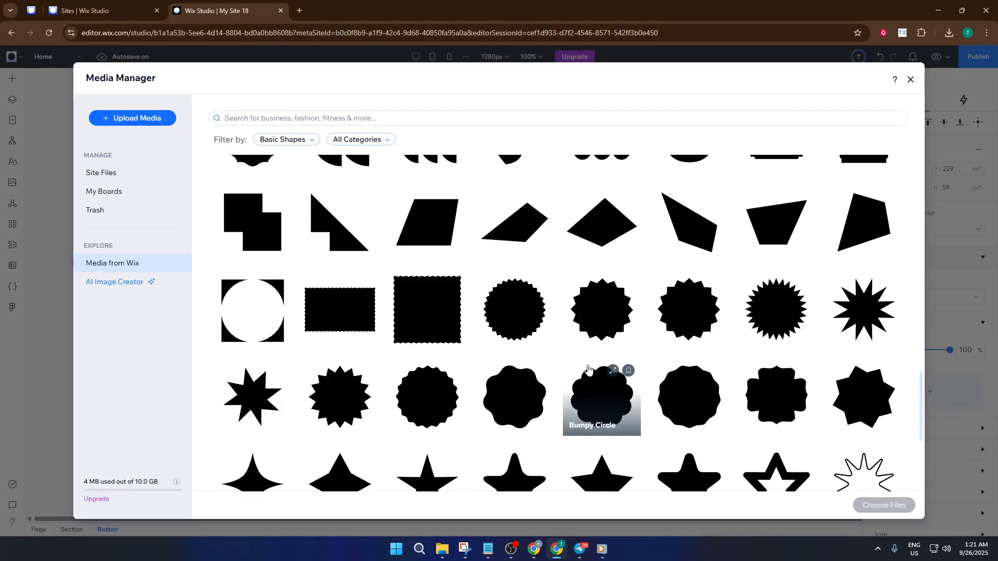
pyautogui.scroll(-2, 588, 369)
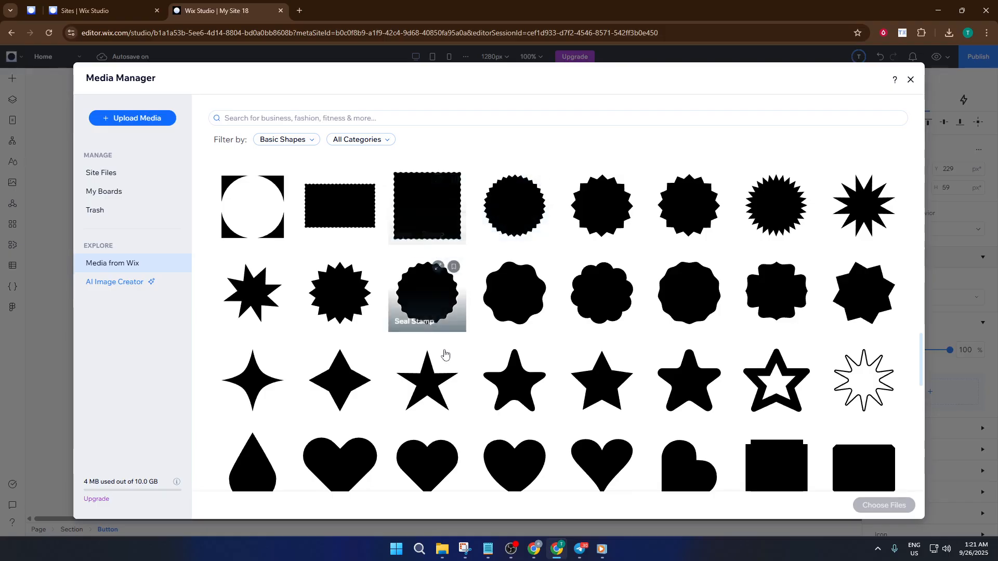
pyautogui.scroll(-5, 443, 352)
pyautogui.scroll(2, 495, 373)
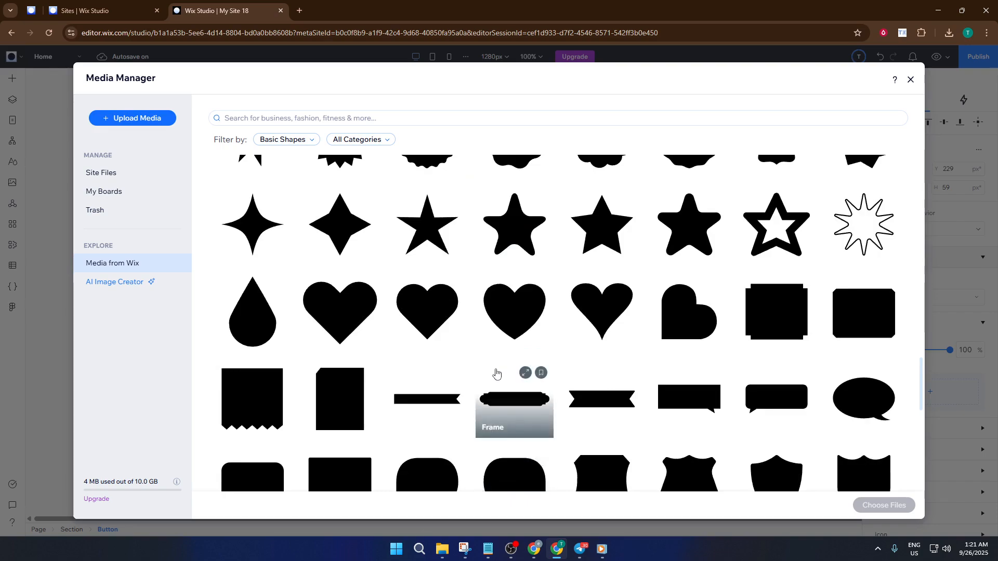
pyautogui.click(435, 315)
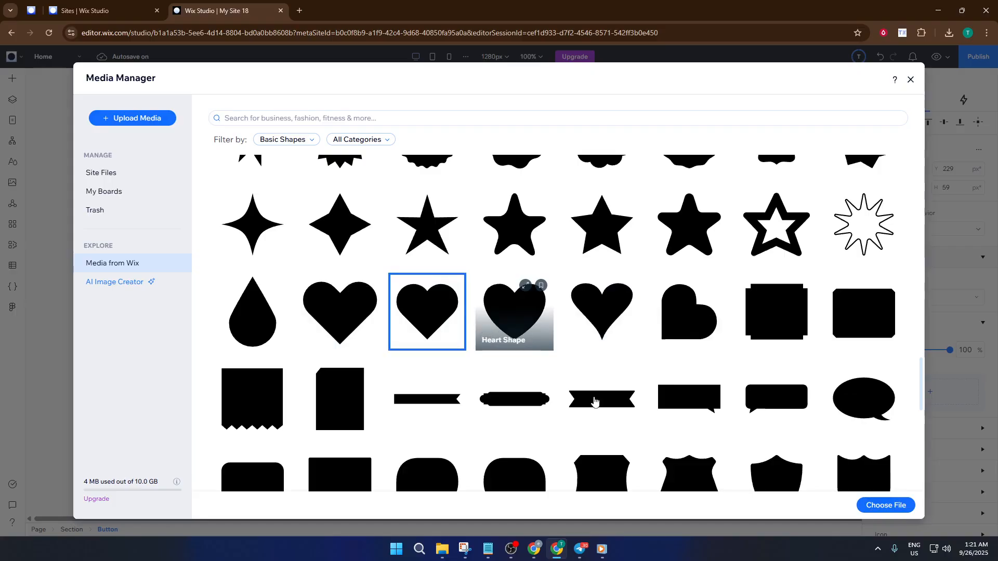
pyautogui.click(522, 325)
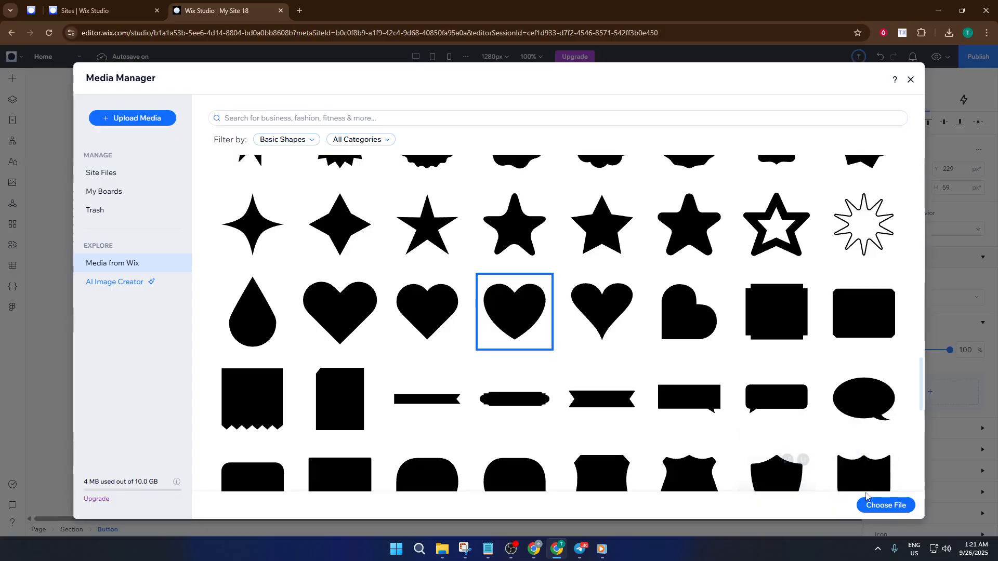
pyautogui.click(877, 507)
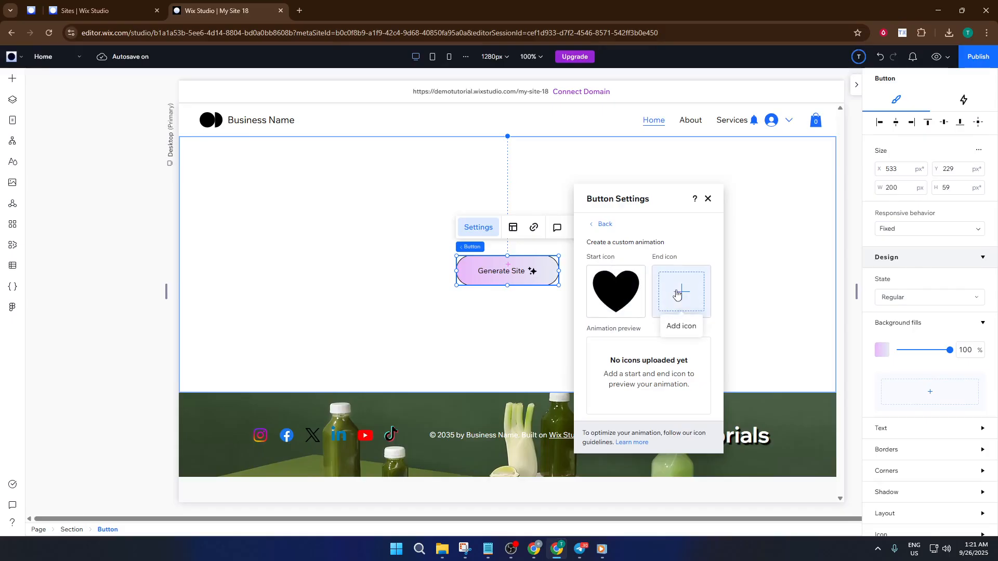
# Set the custom animation's end icon to the narrow-tipped fourth heart shape from Wix's basic shapes, and close the button settings.
pyautogui.click(684, 305)
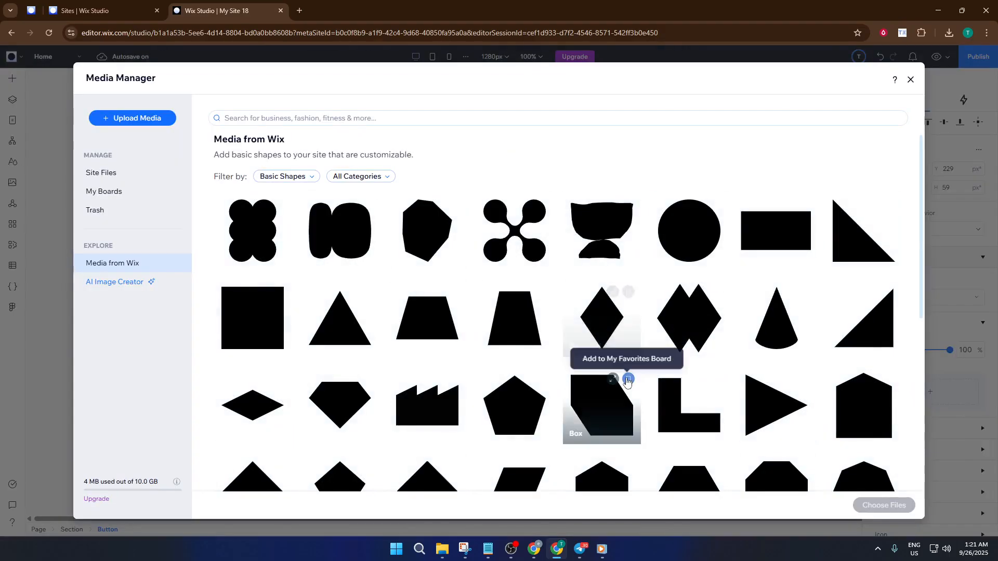
pyautogui.scroll(-3, 628, 379)
pyautogui.scroll(-10, 623, 379)
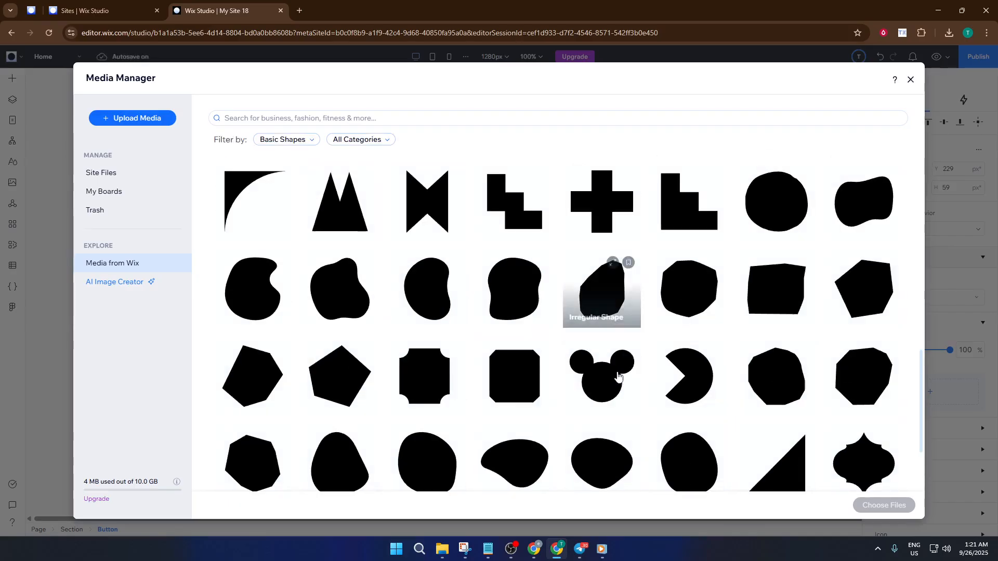
pyautogui.scroll(-4, 609, 379)
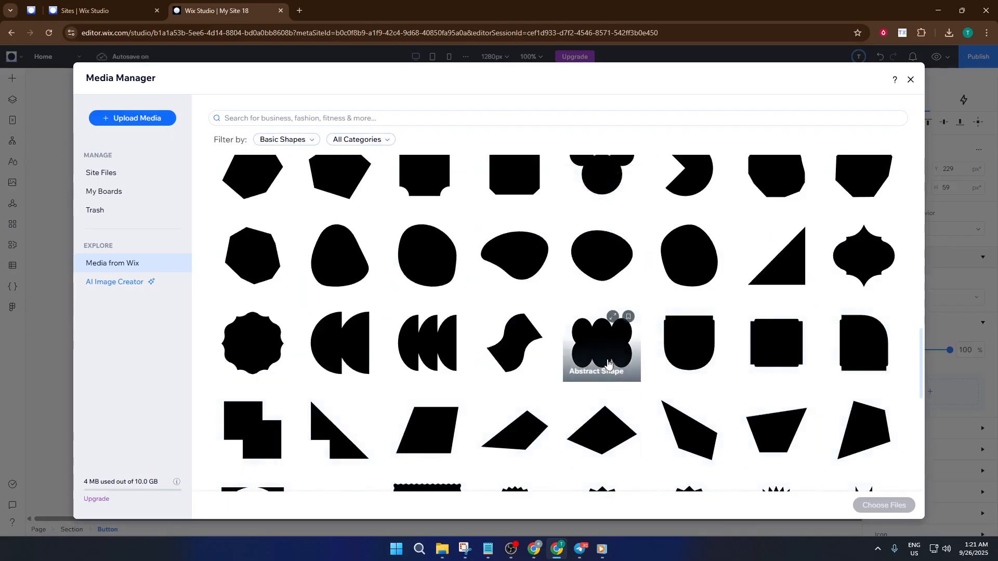
pyautogui.scroll(-5, 608, 371)
pyautogui.scroll(-4, 607, 365)
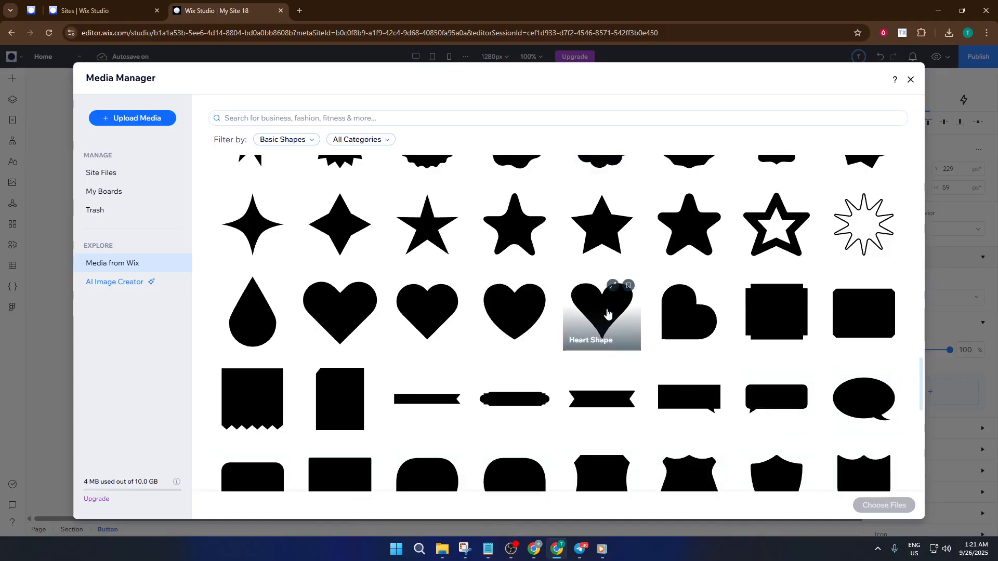
pyautogui.click(604, 322)
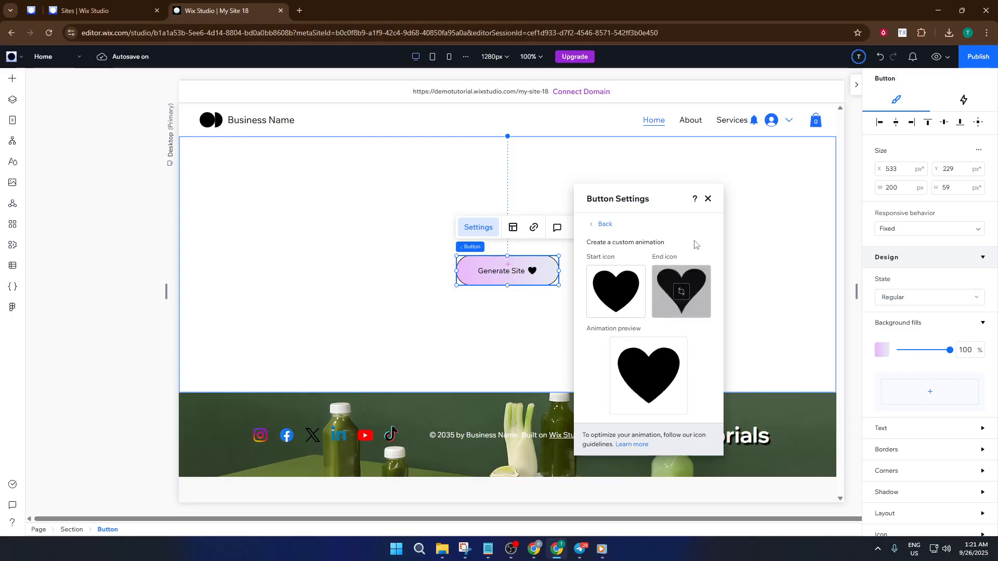
pyautogui.click(708, 199)
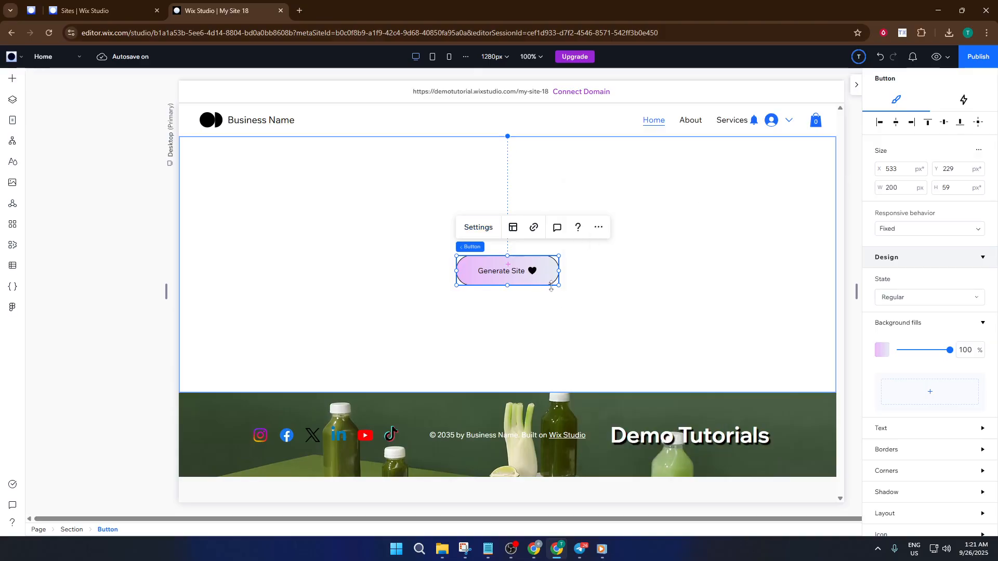
pyautogui.click(681, 292)
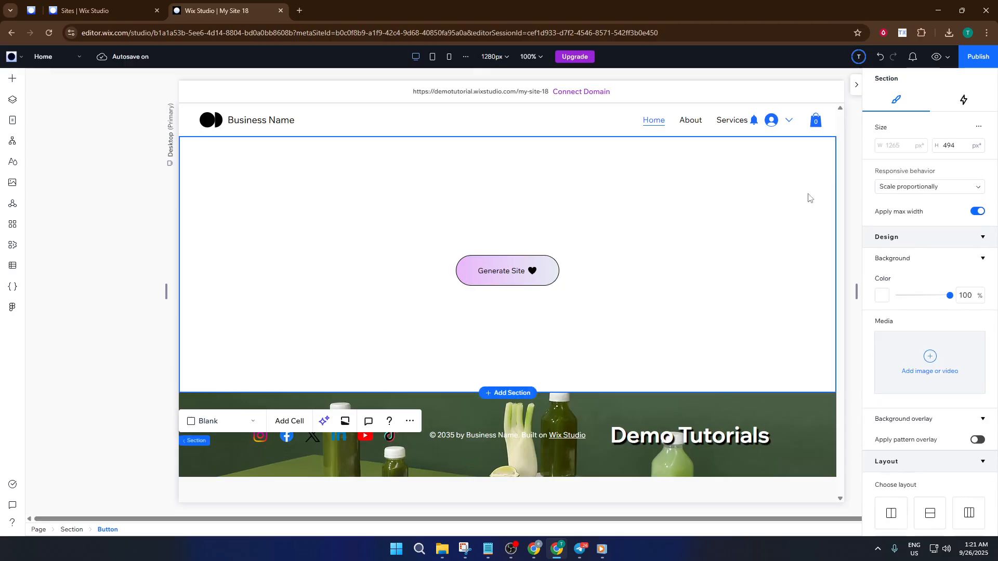
# Preview the site to try out the Generate Site button, and dismiss the Flash Sale popup.
pyautogui.click(937, 57)
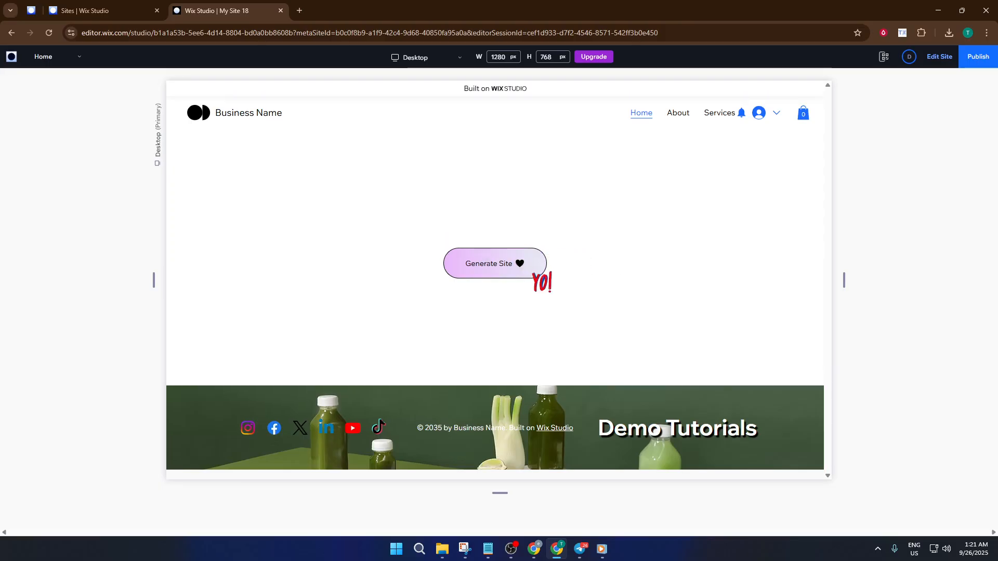
pyautogui.click(540, 271)
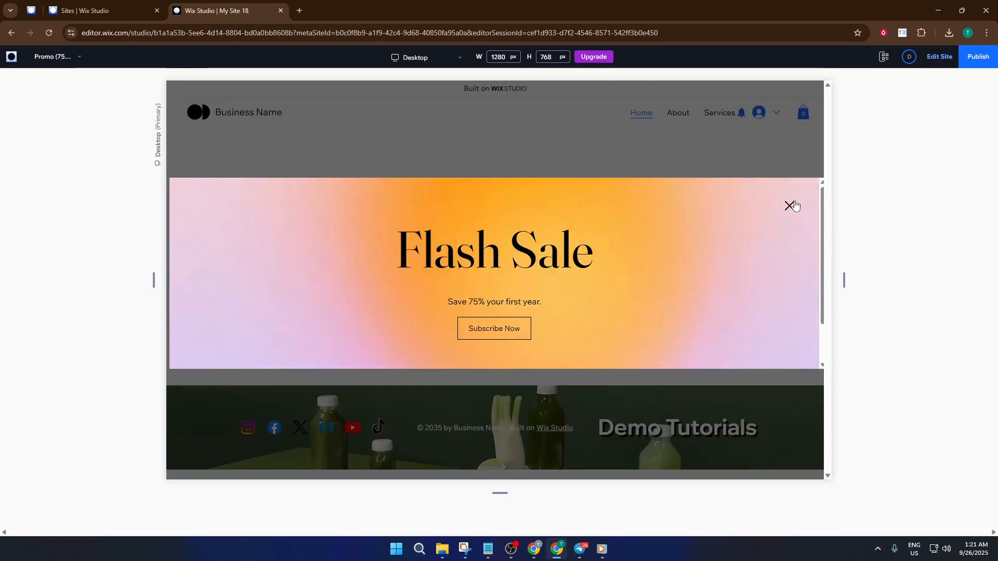
pyautogui.click(792, 205)
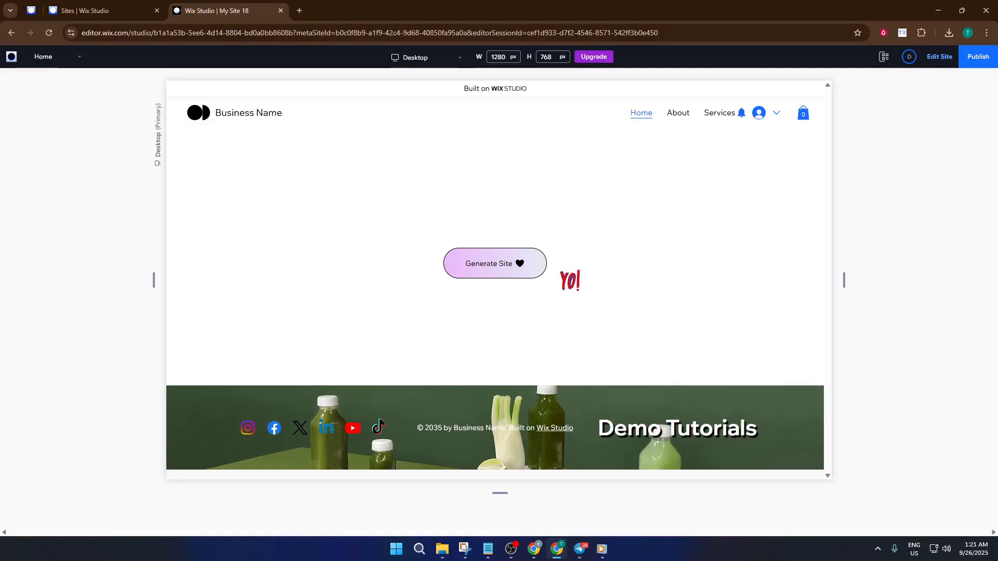